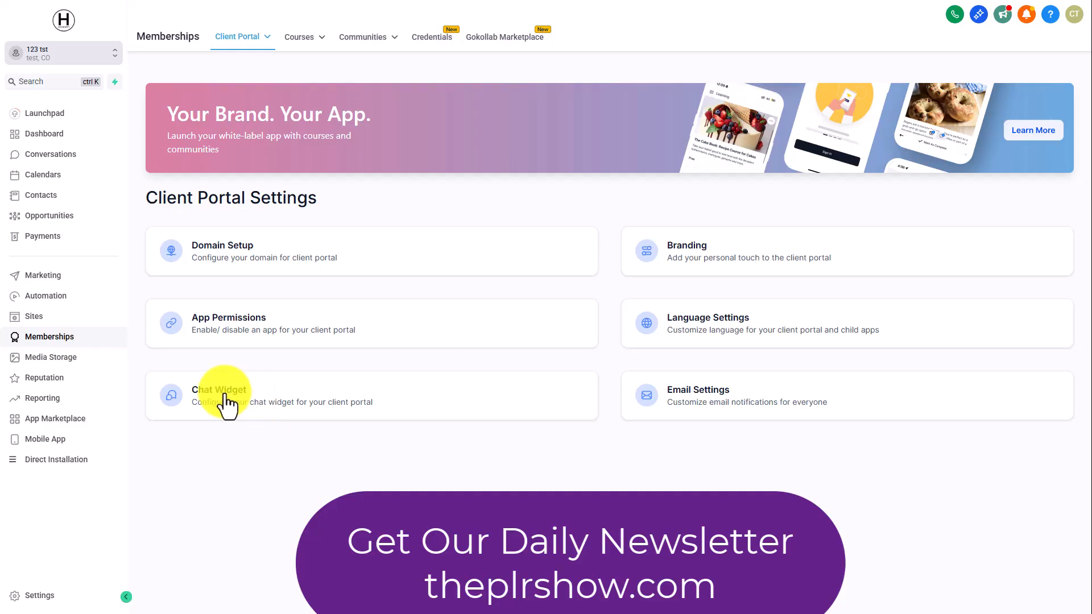
Create a new All-In-One Chat widget from the Sites chat widget list.
mouse_move(256, 48)
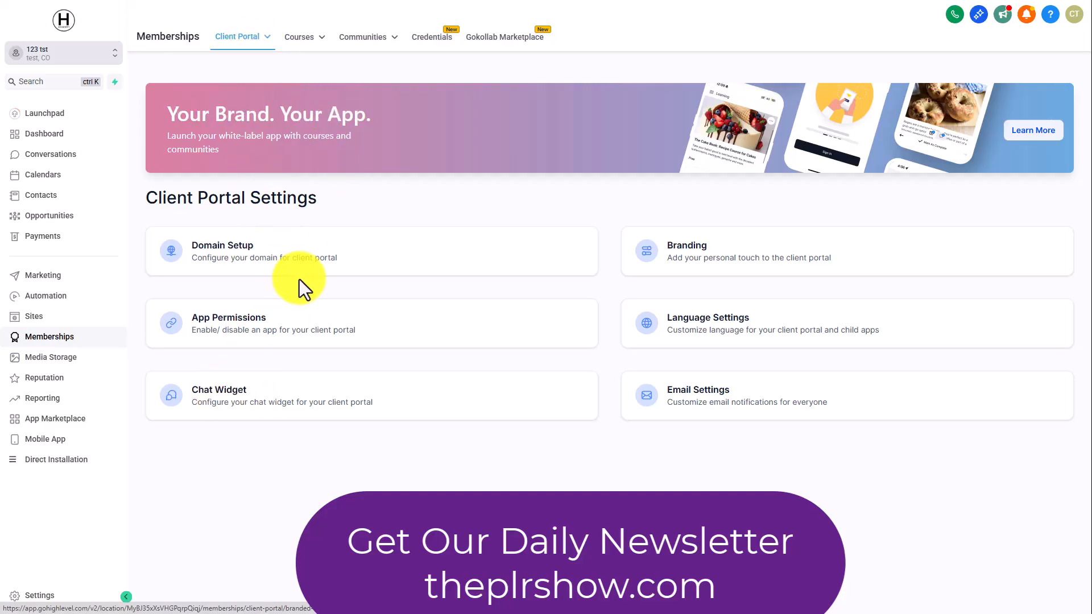
left_click(38, 318)
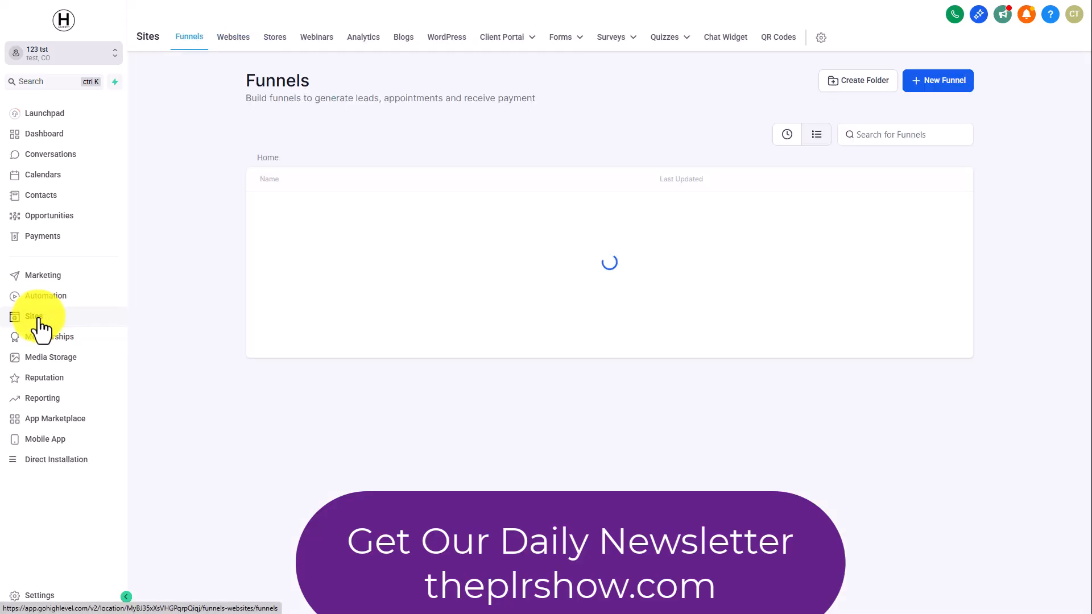
left_click(724, 42)
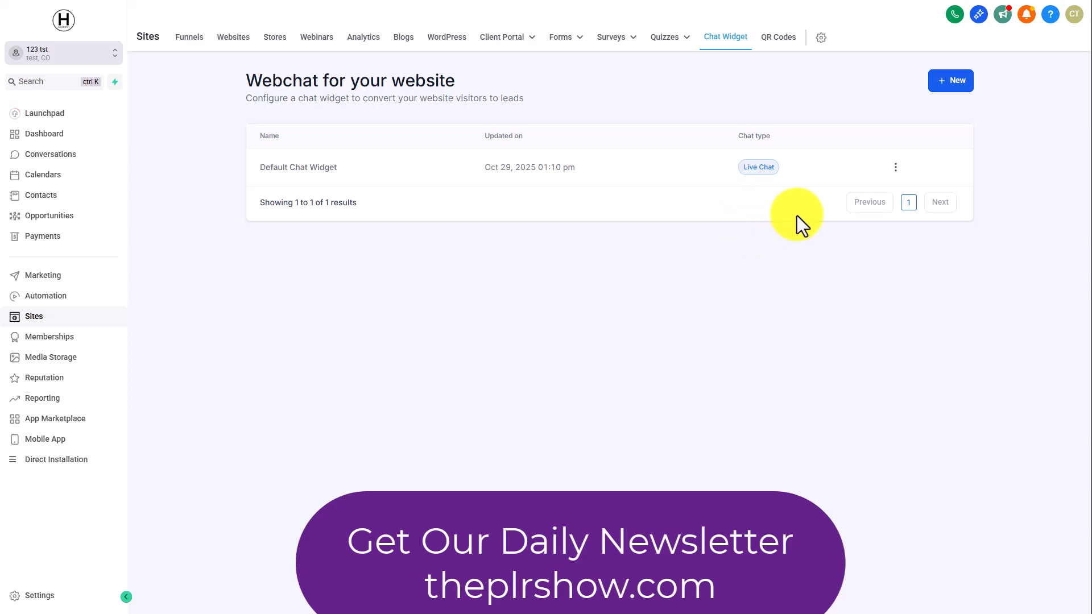
left_click(949, 82)
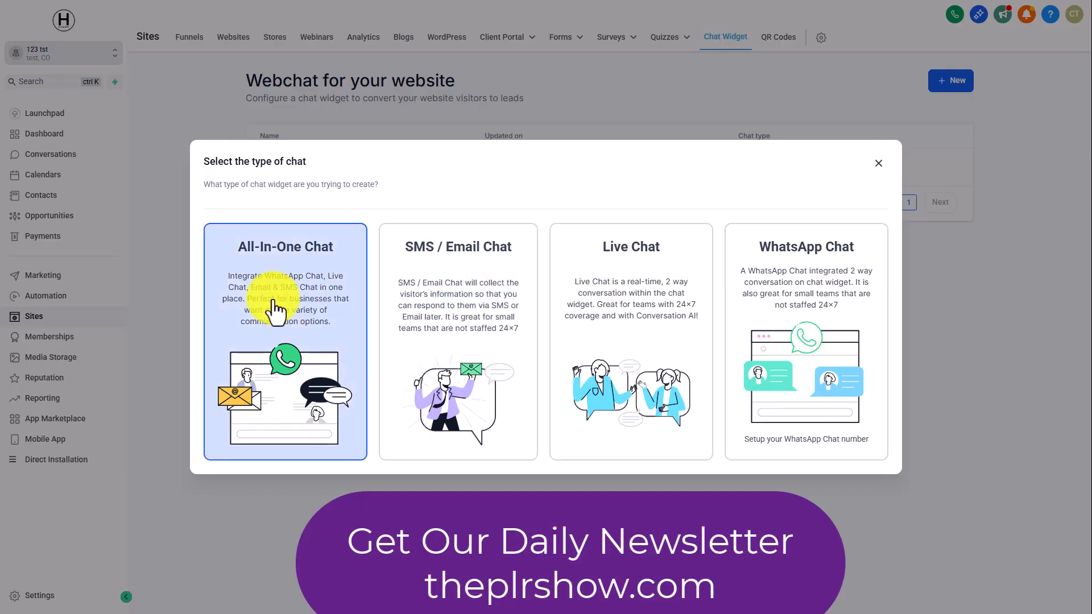
left_click(279, 302)
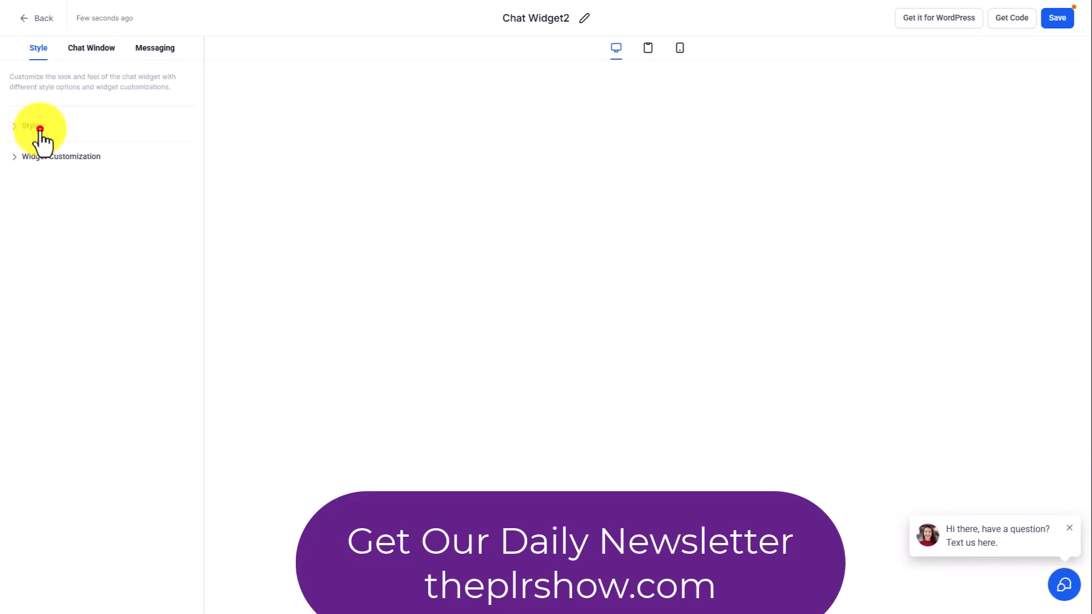
Compare the two chat prompt styles for the widget and select the one without the avatar image.
left_click(34, 126)
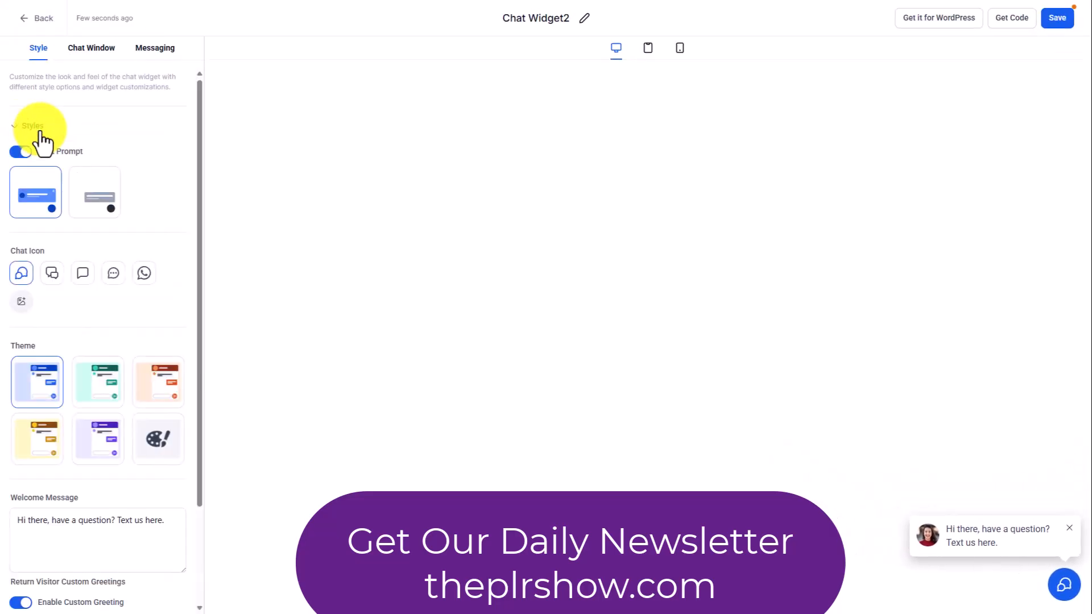
left_click(97, 194)
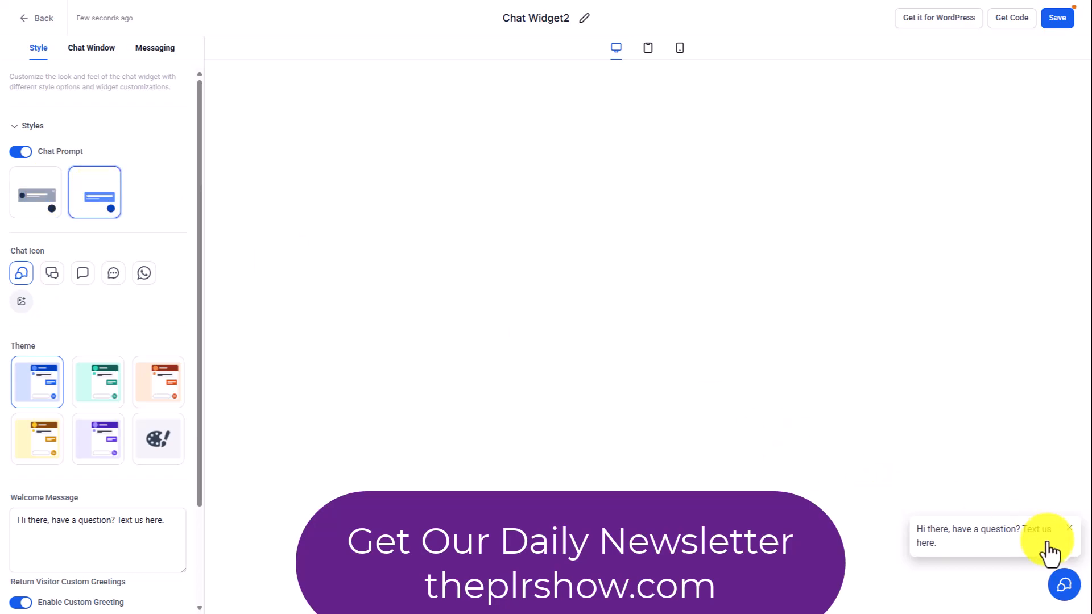
left_click(24, 184)
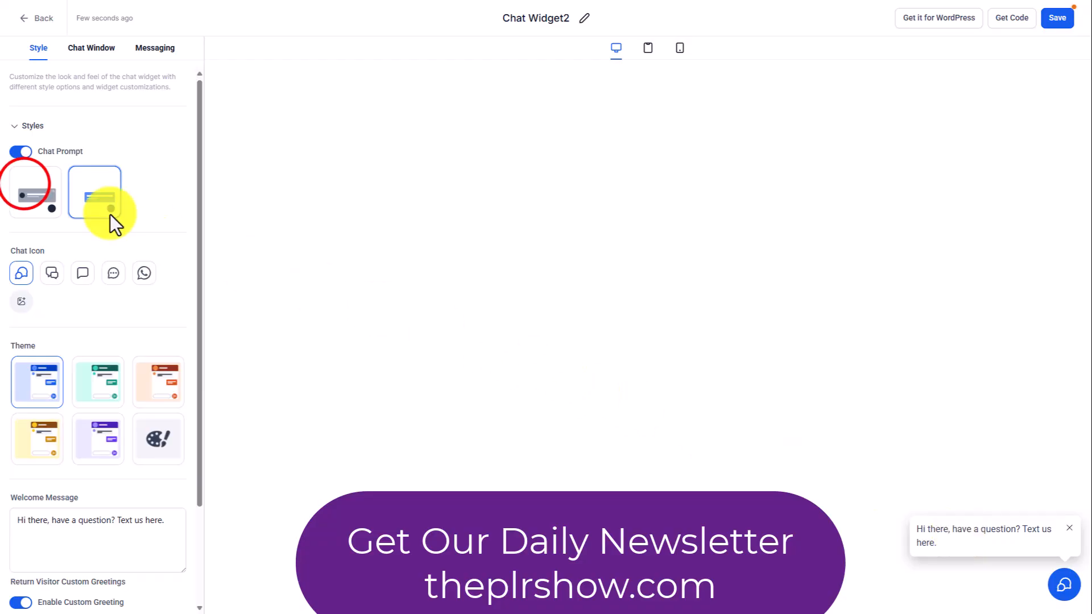
left_click(24, 188)
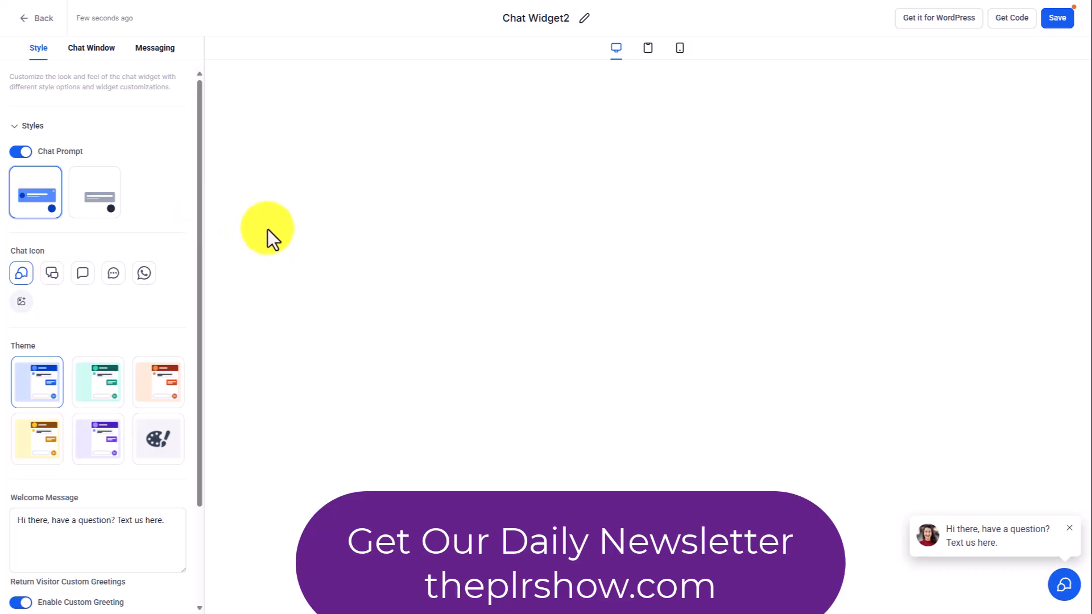
left_click(94, 196)
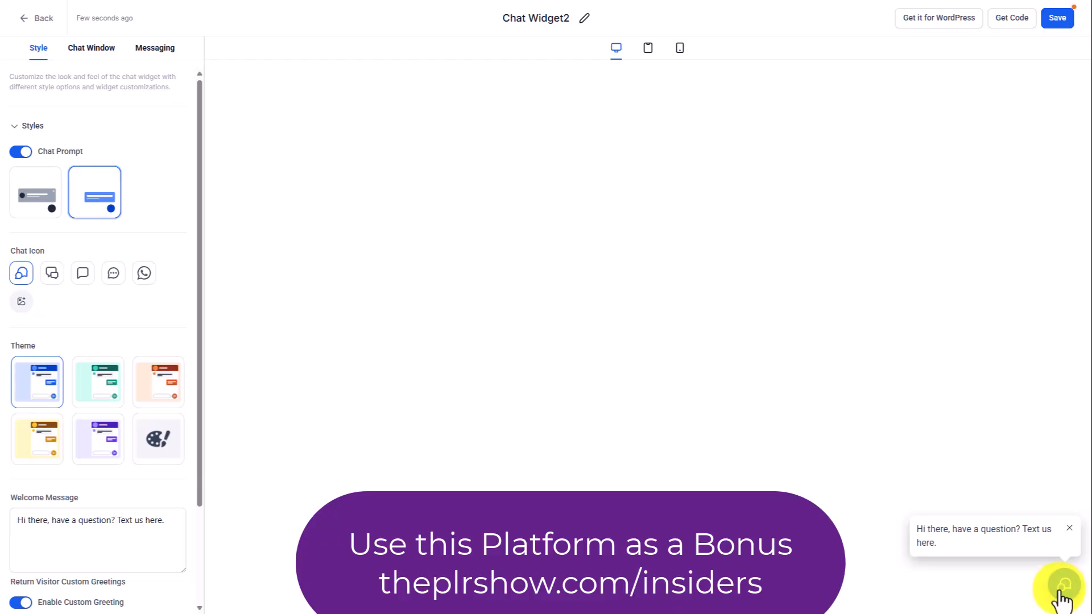
Set the widget's chat icon to the WhatsApp icon.
left_click(52, 274)
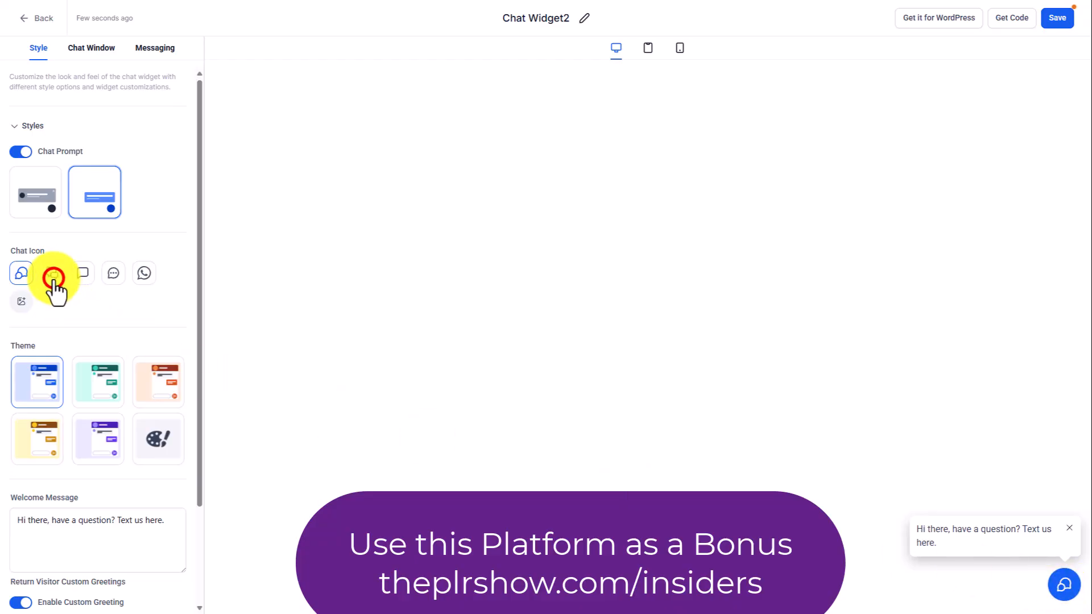
left_click(83, 274)
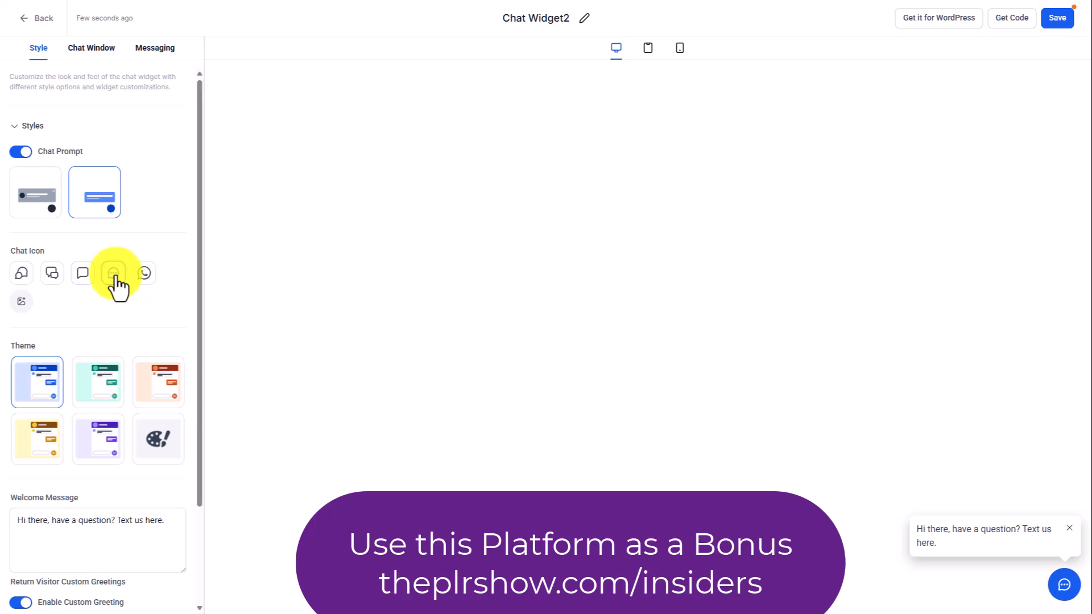
left_click(145, 276)
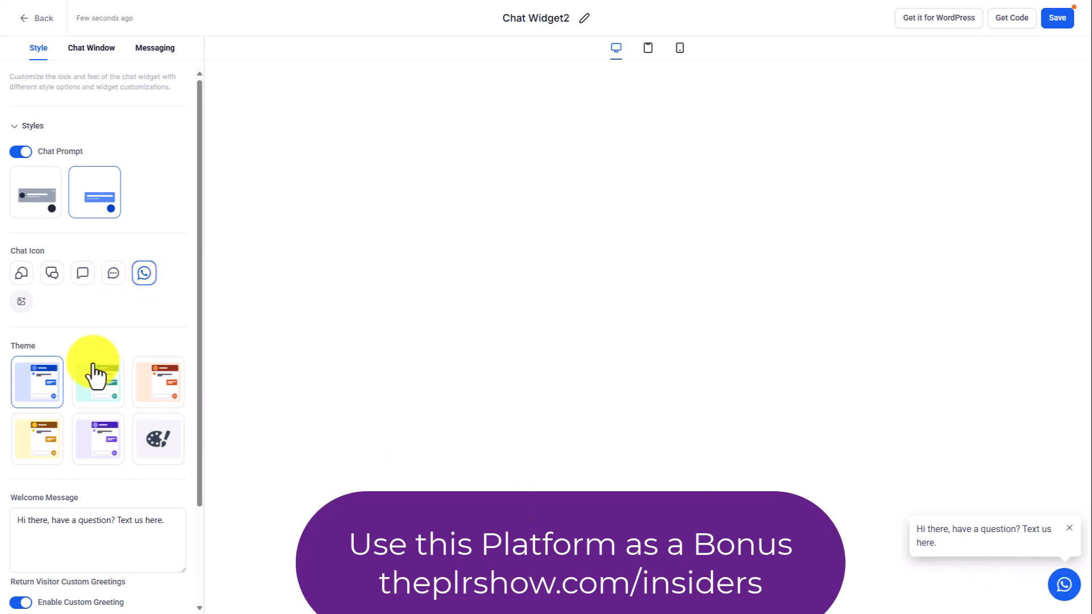
left_click(40, 304)
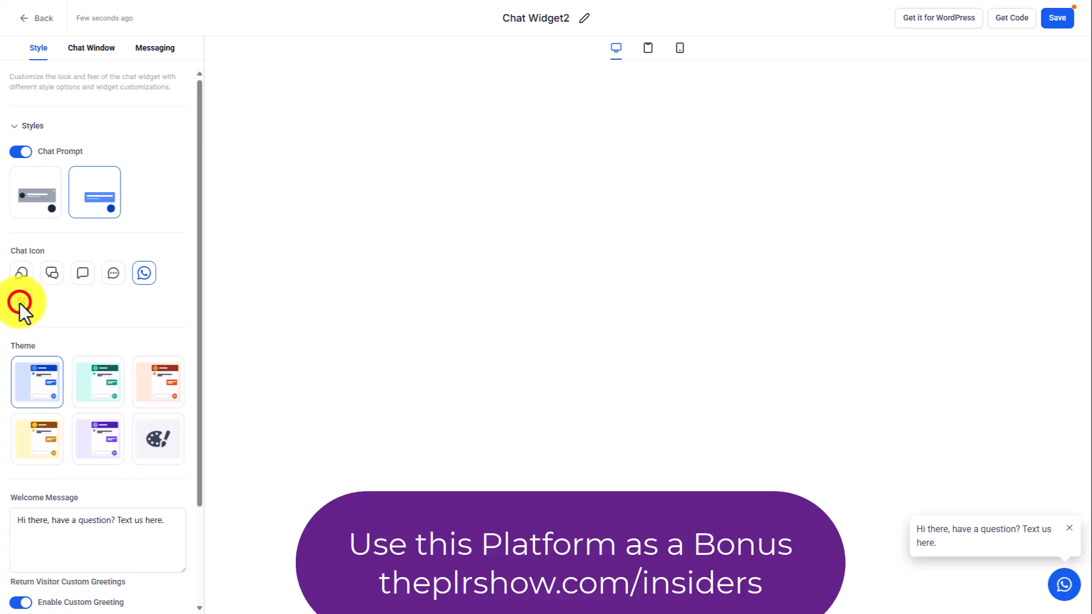
left_click(20, 301)
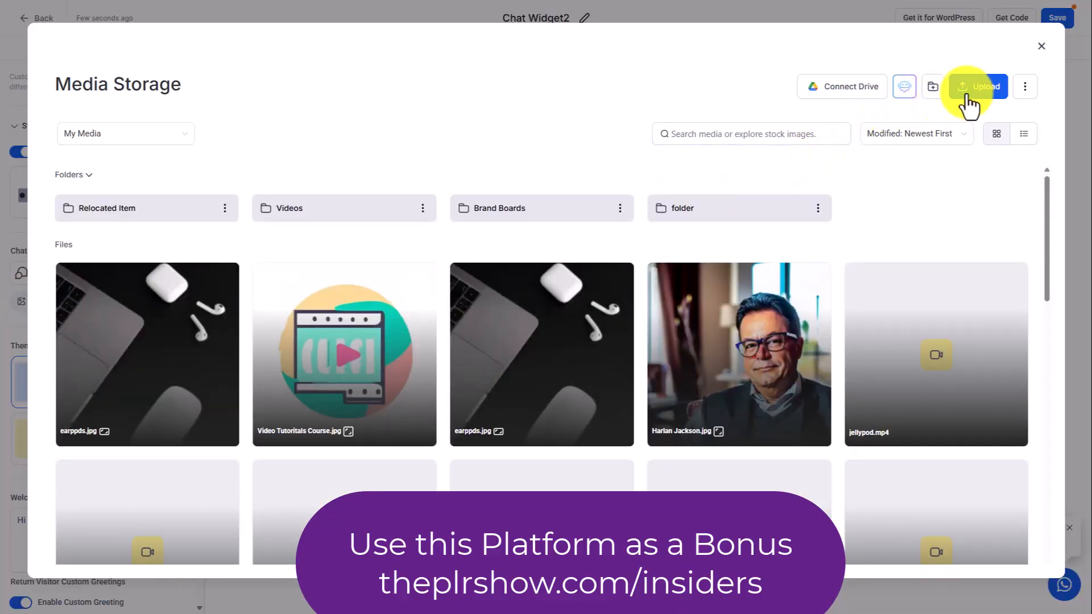
left_click(1046, 46)
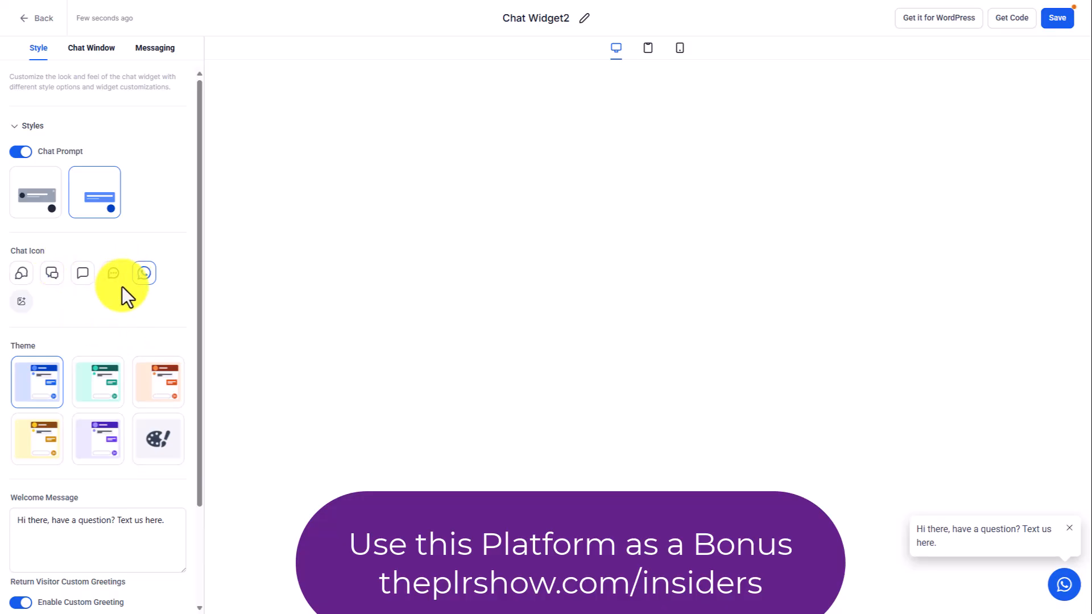
Try the green, orange, yellow and purple themes on the widget and return to the blue theme.
scroll(121, 287, "down", 2)
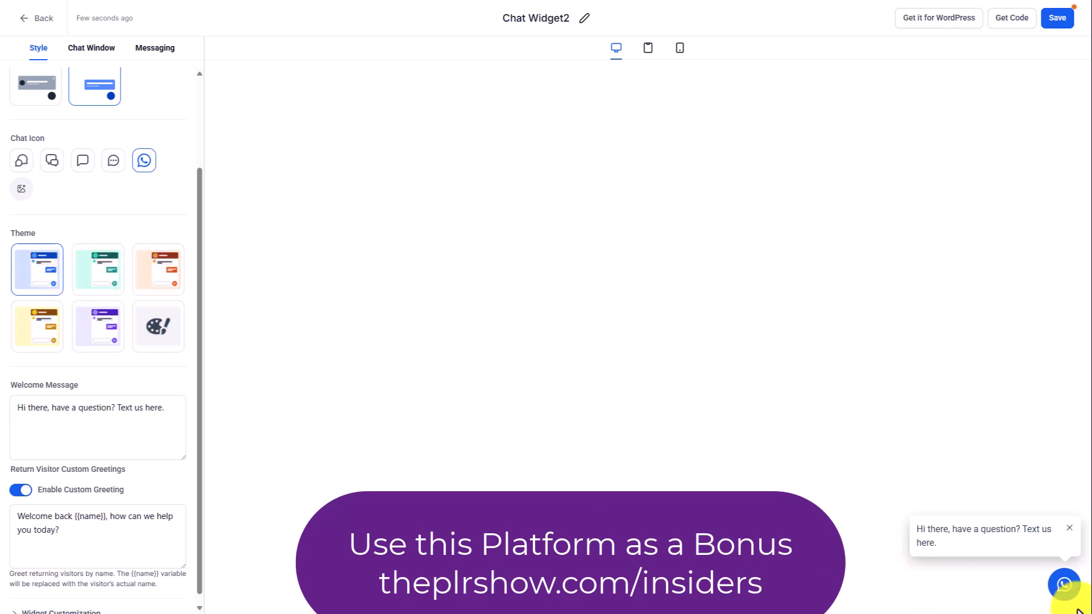
left_click(92, 266)
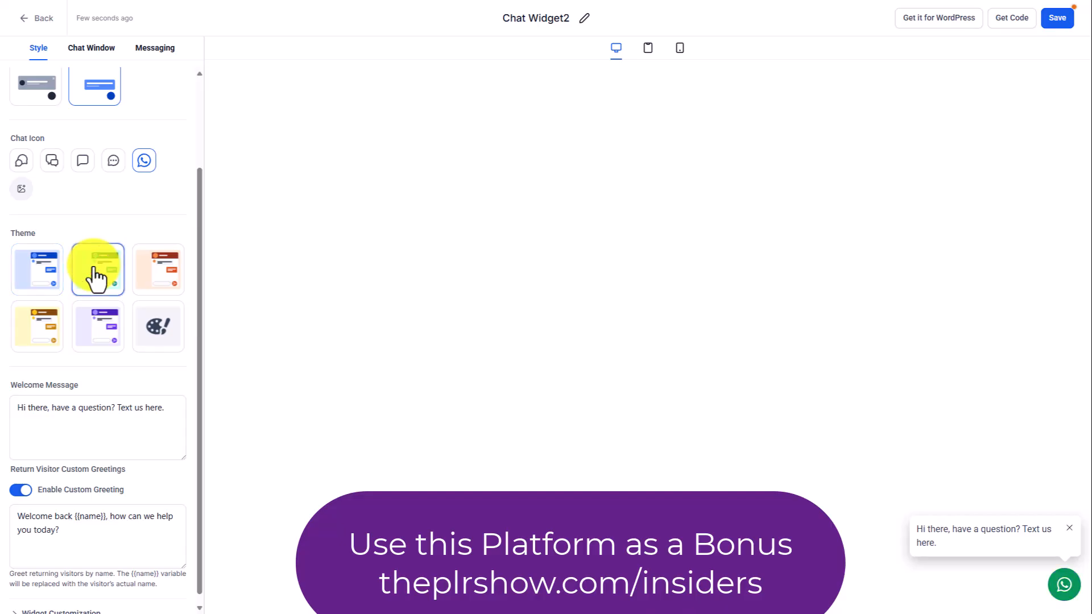
left_click(155, 275)
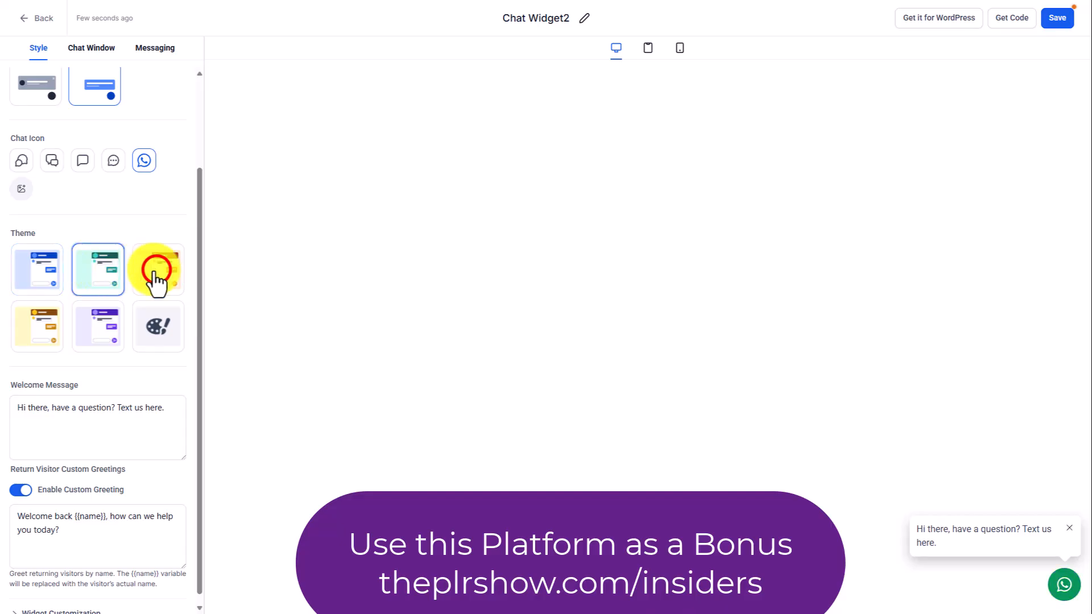
left_click(42, 335)
left_click(101, 329)
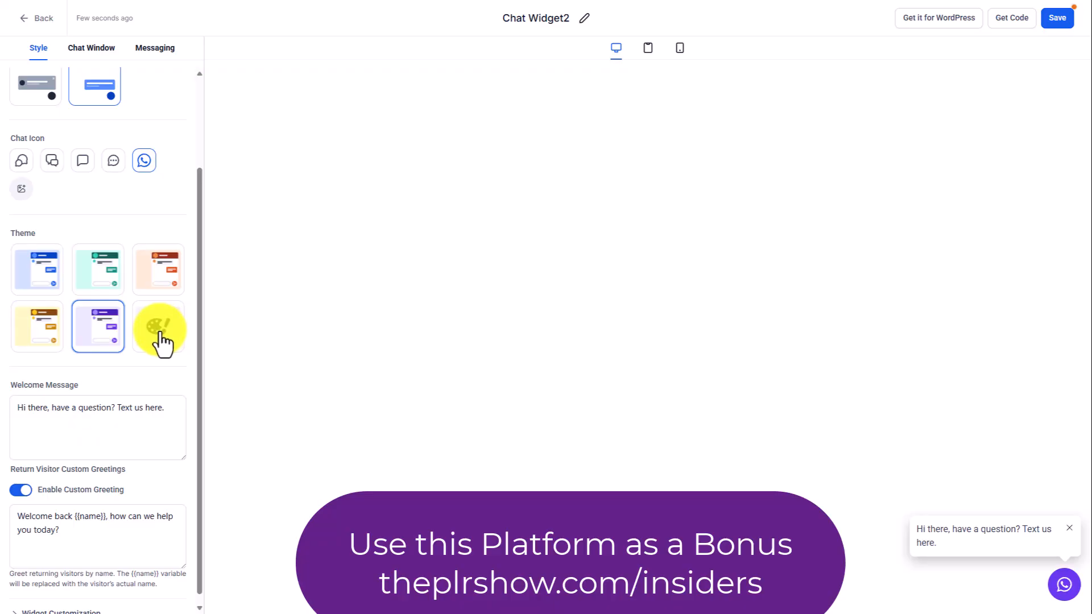
left_click(47, 283)
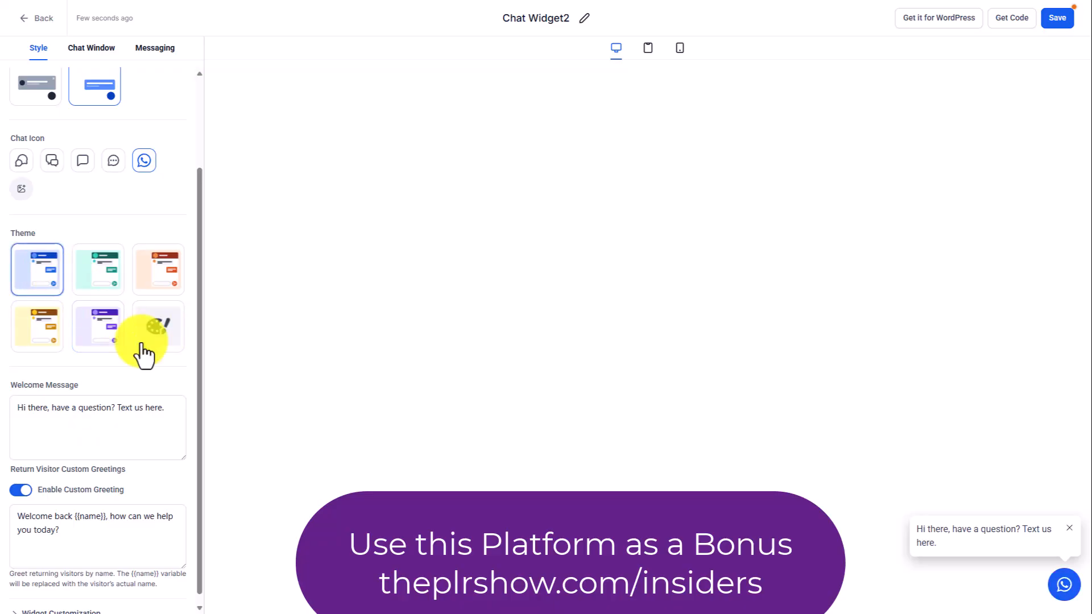
Replace the welcome message with a hello greeting that gives the sender's full name.
scroll(171, 393, "down", 1)
left_click(13, 428)
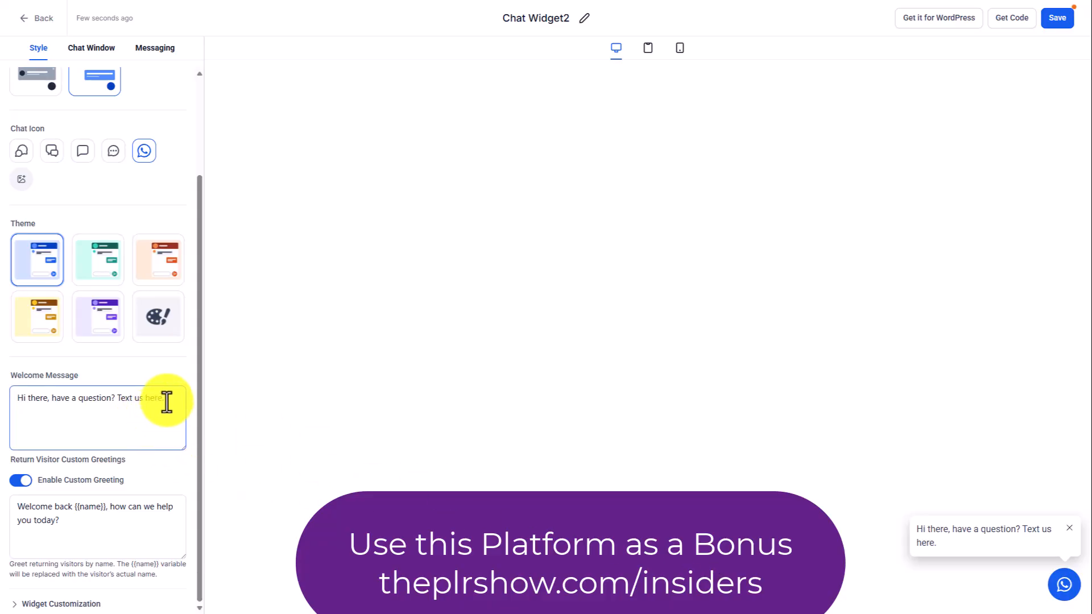
left_click(167, 402)
key("ctrl+a")
type("Hello, It's Thomas Duncan One.")
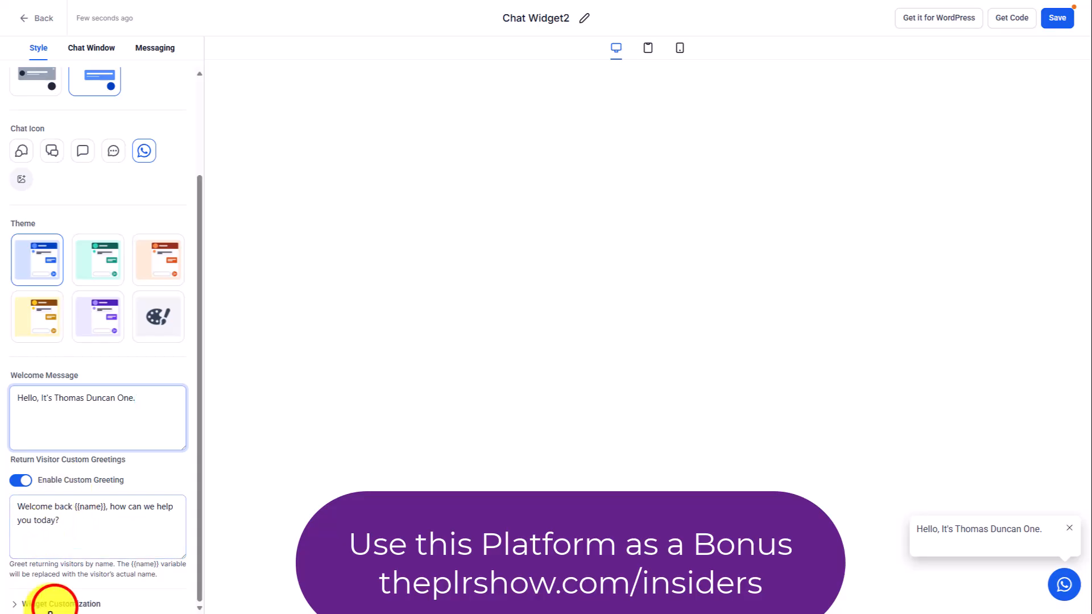
Try other widget positions and the Custom dimension, restoring the bottom-right position and the Auto dimension.
left_click(55, 604)
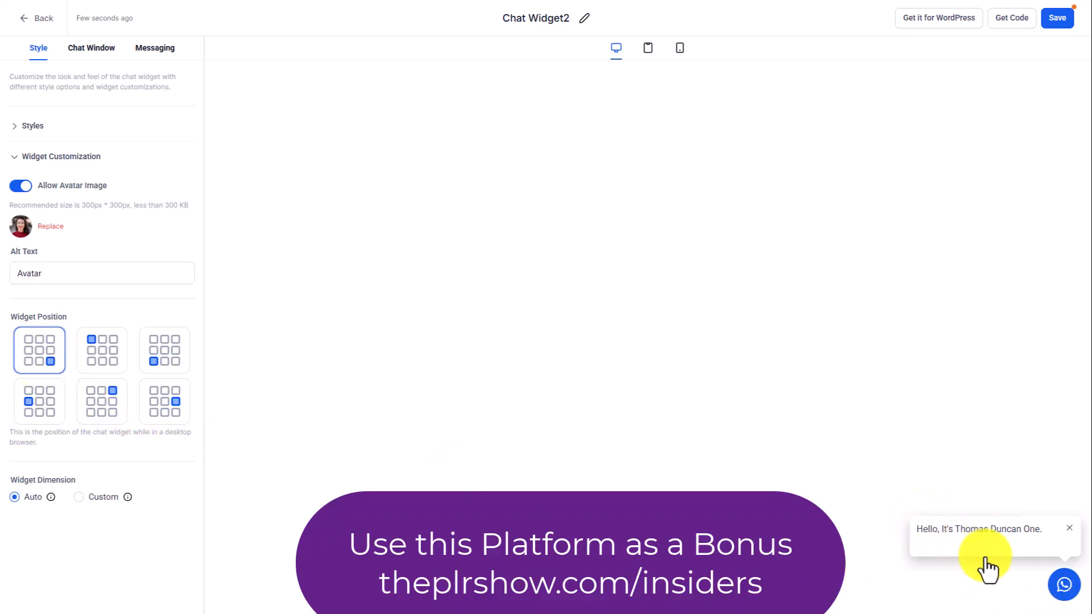
left_click(166, 353)
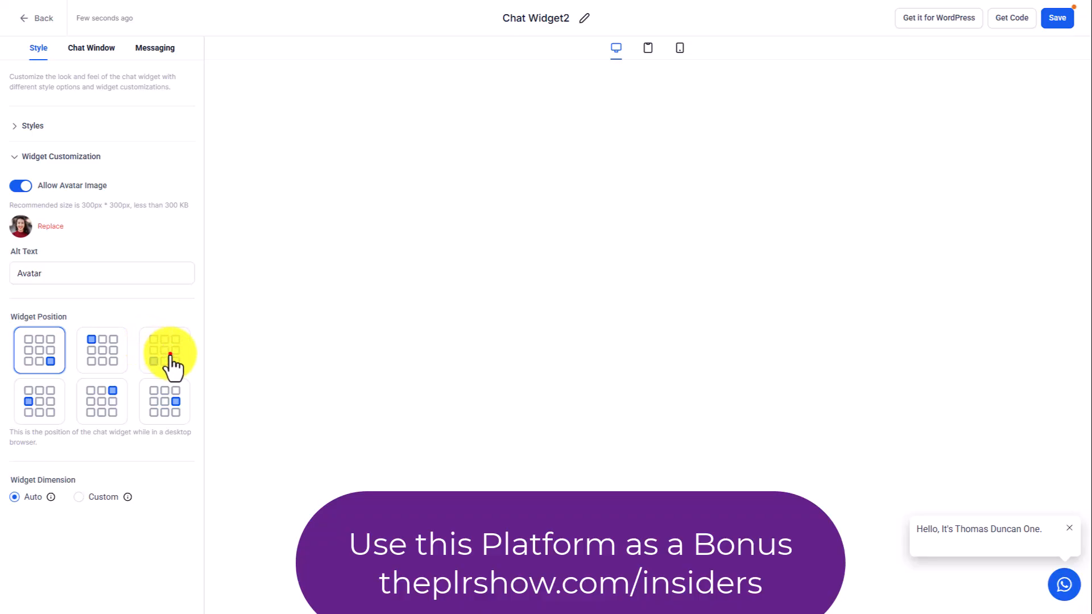
left_click(106, 362)
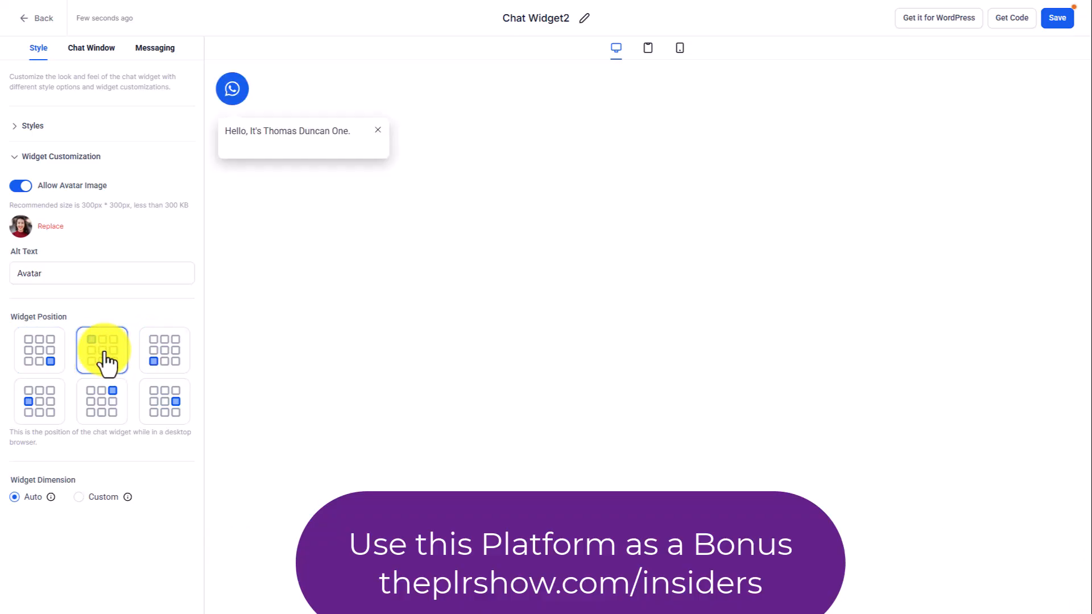
left_click(43, 401)
left_click(105, 405)
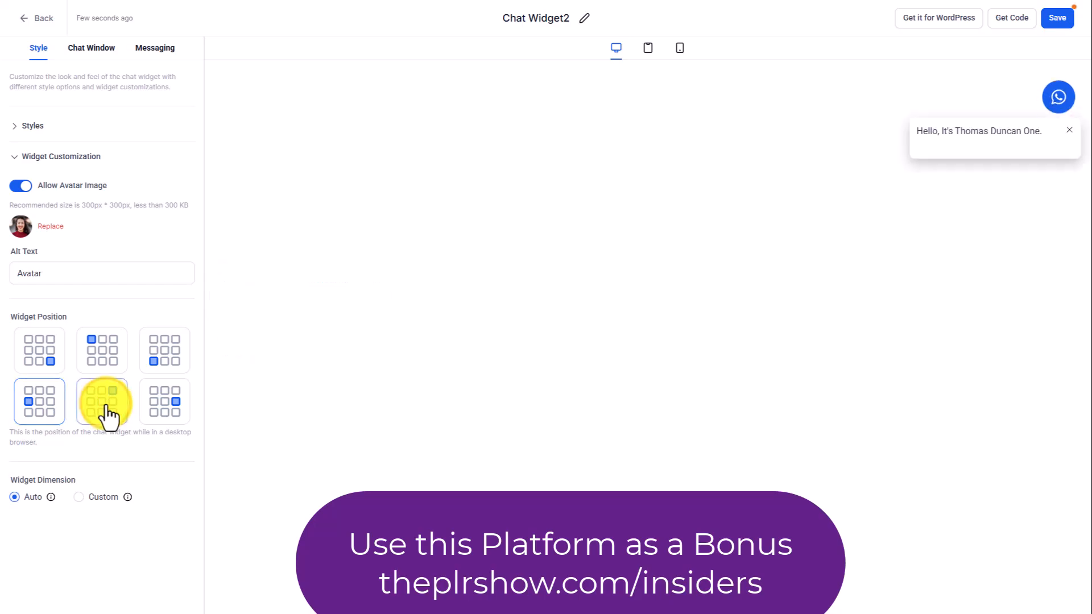
left_click(41, 355)
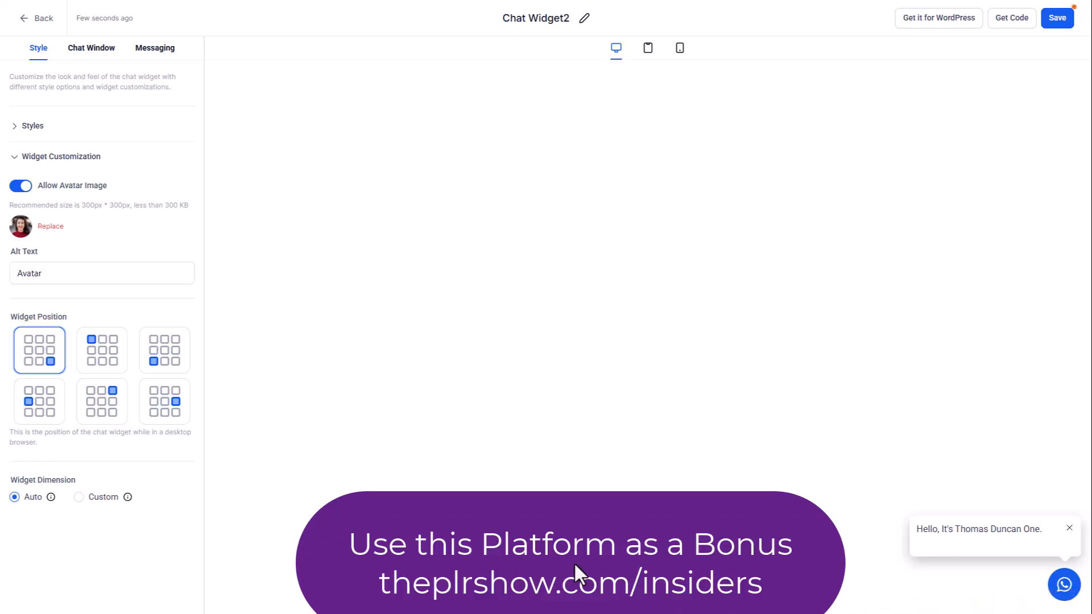
left_click(104, 498)
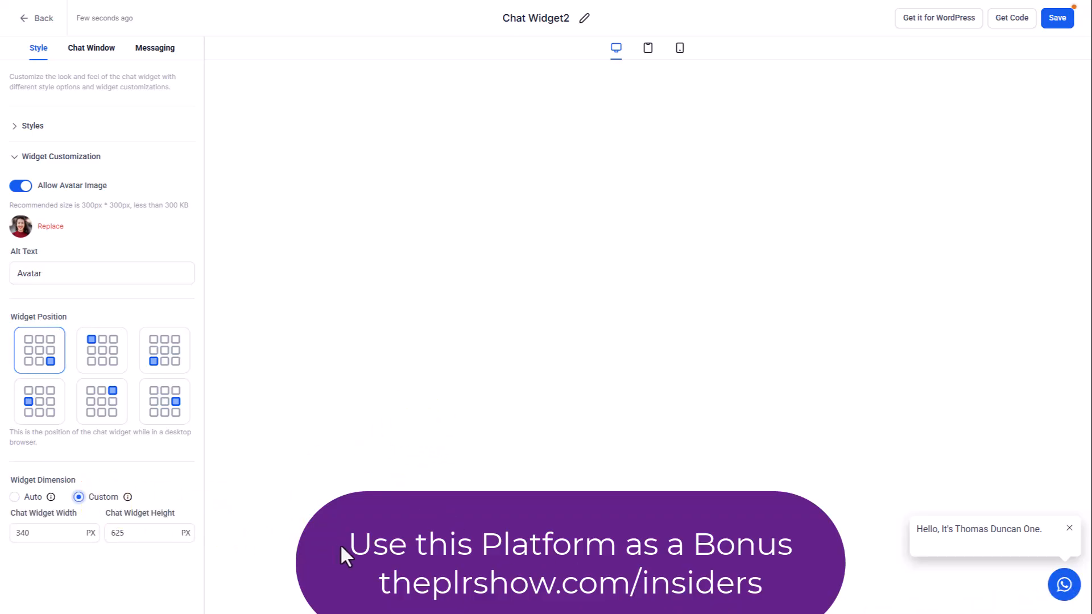
left_click(14, 497)
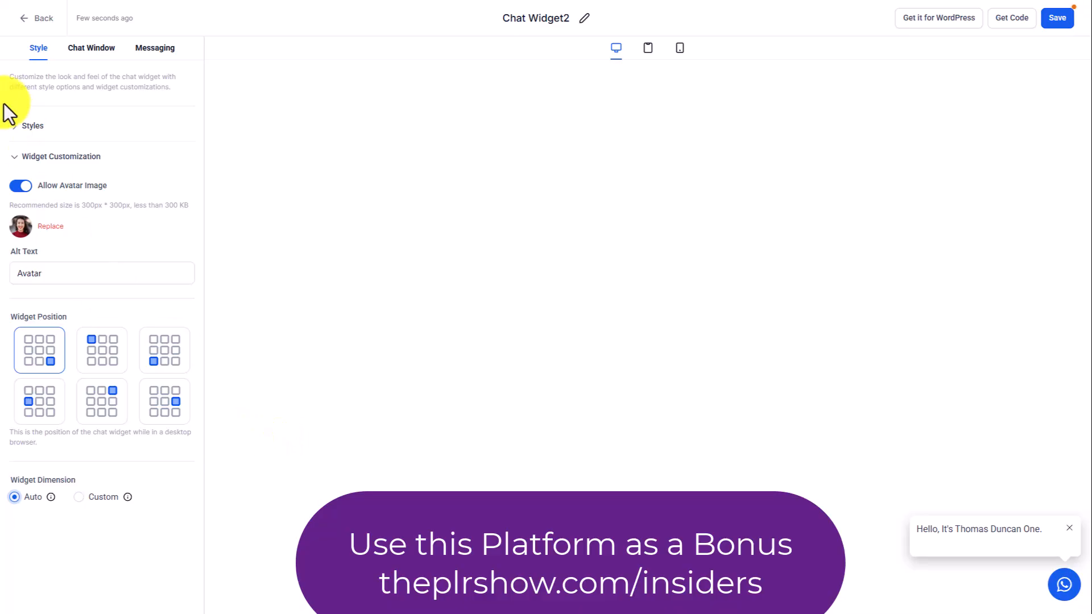
Review the chat window's title and intro settings.
left_click(102, 51)
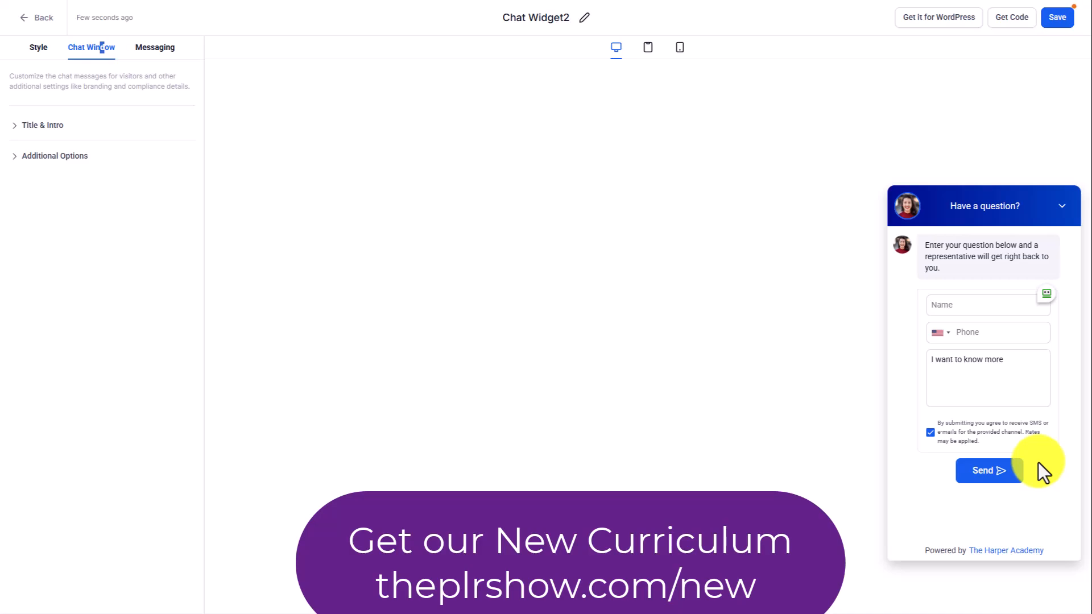
left_click(60, 126)
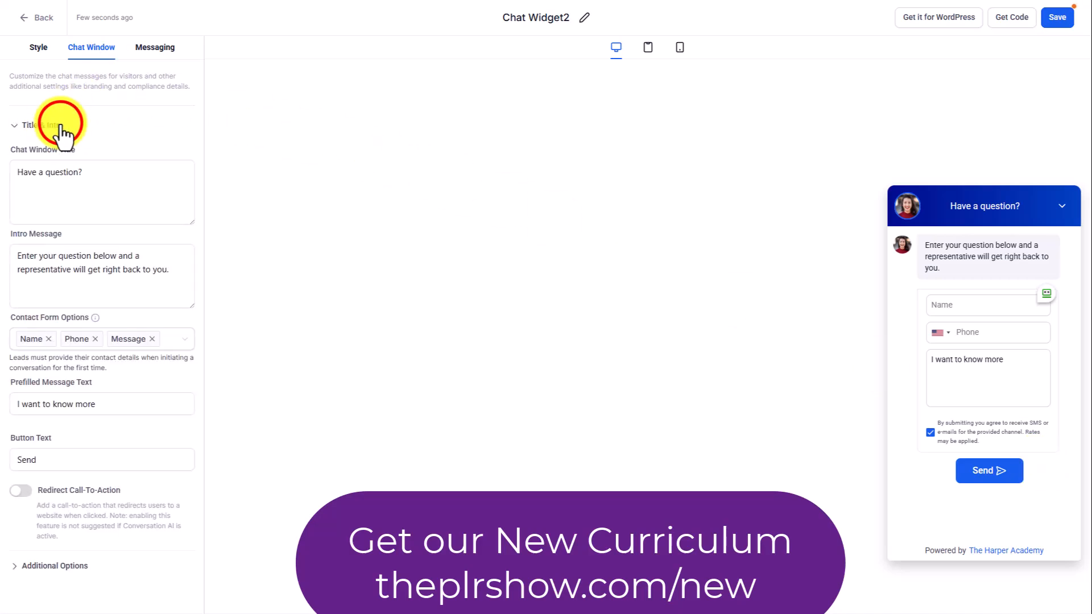
left_click(61, 125)
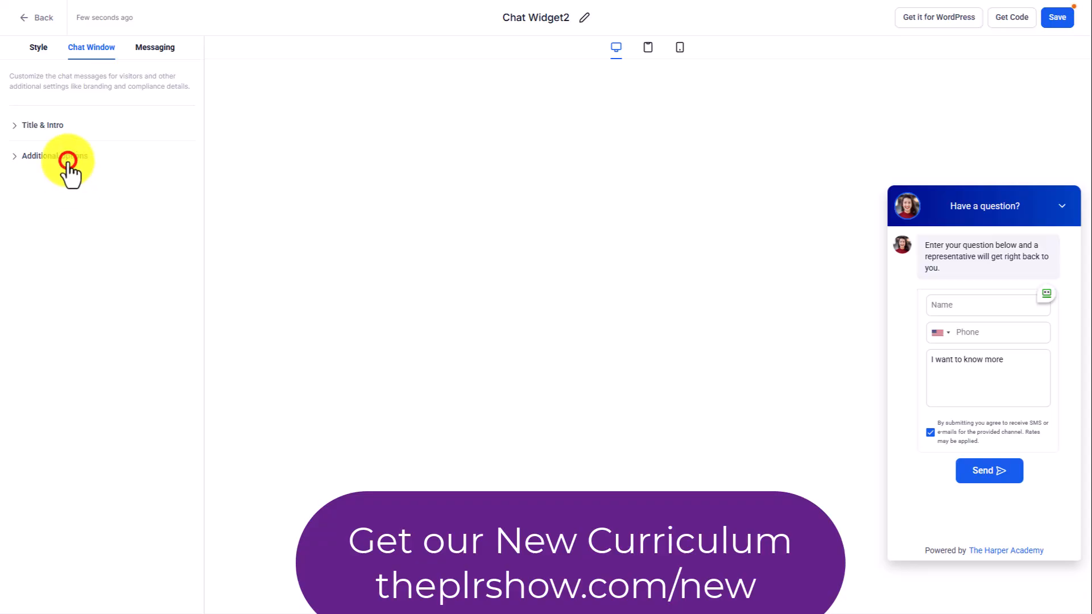
Replace the agency branding URL in the chat window's additional options with the owner's personal website address.
left_click(68, 161)
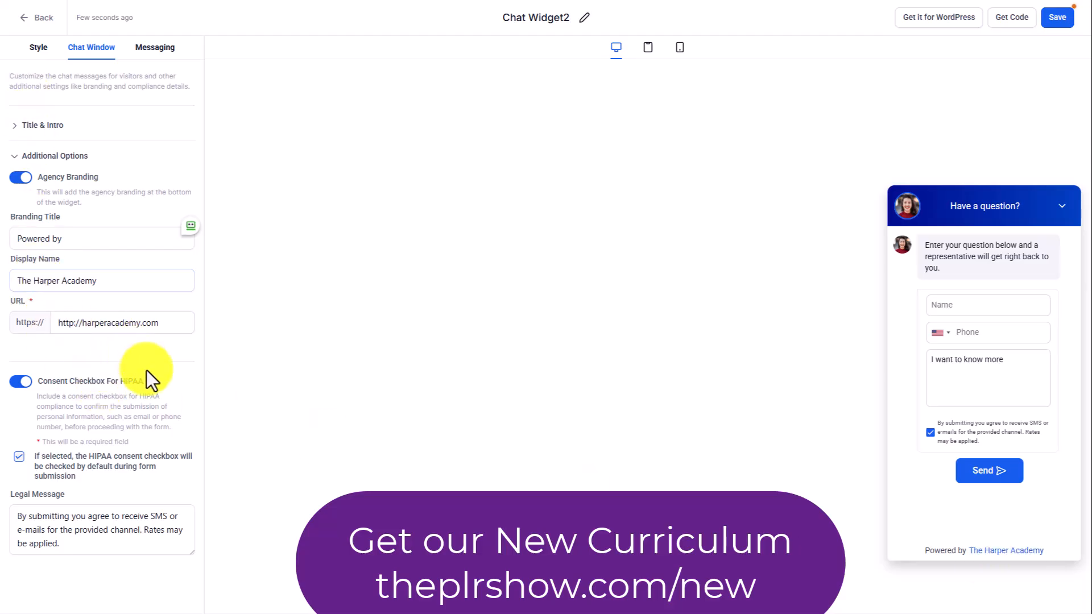
left_click_drag(154, 321, 82, 320)
type("hom")
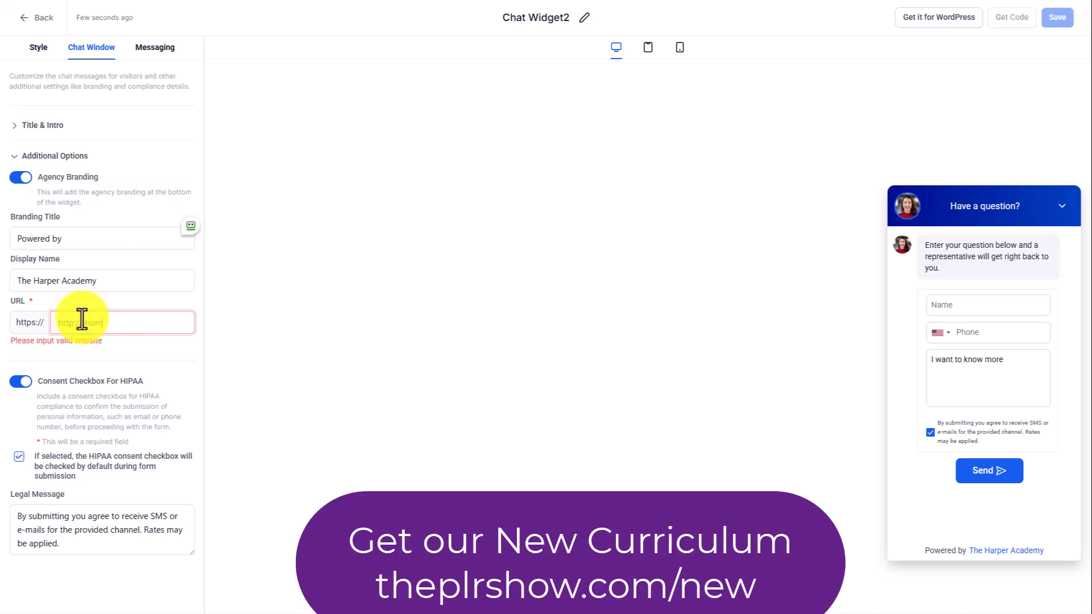
type("asduncanone.com")
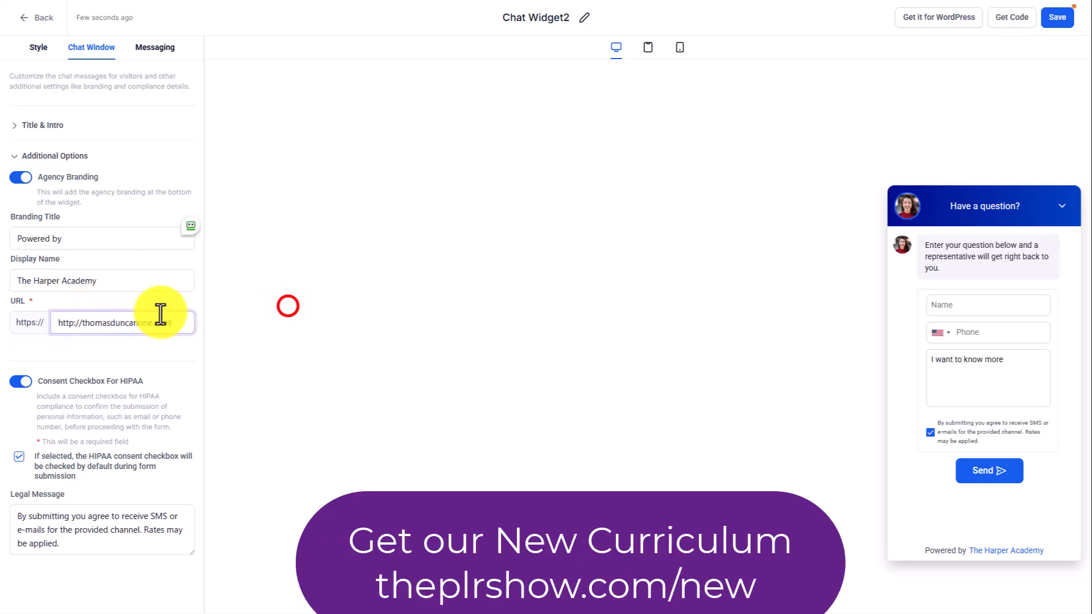
left_click(287, 307)
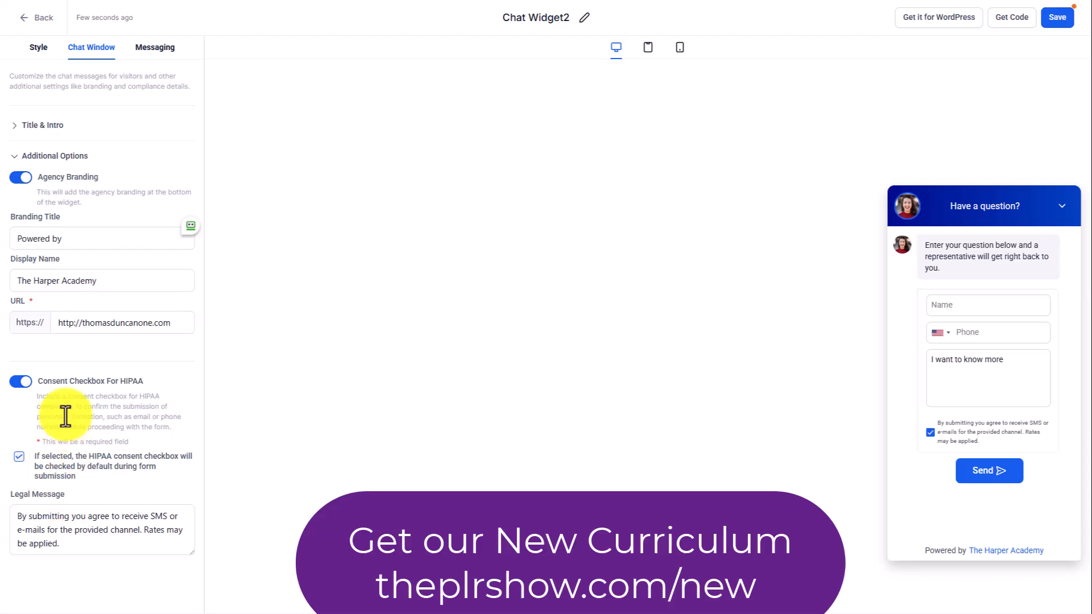
left_click(15, 156)
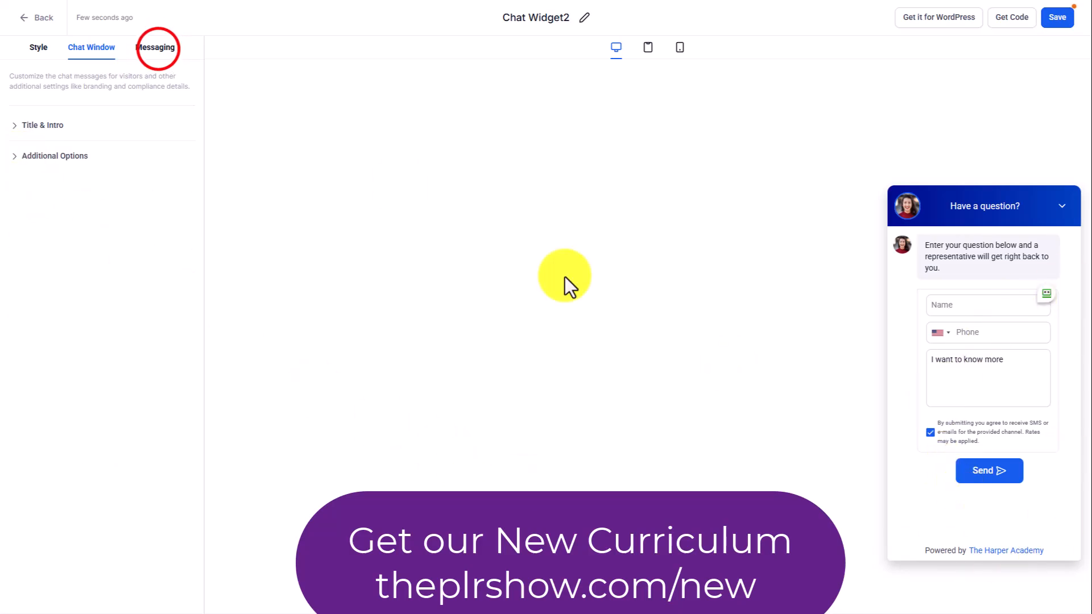
Review the acknowledgement and language messaging settings and preview the chat widget in the tablet and mobile layouts.
left_click(155, 49)
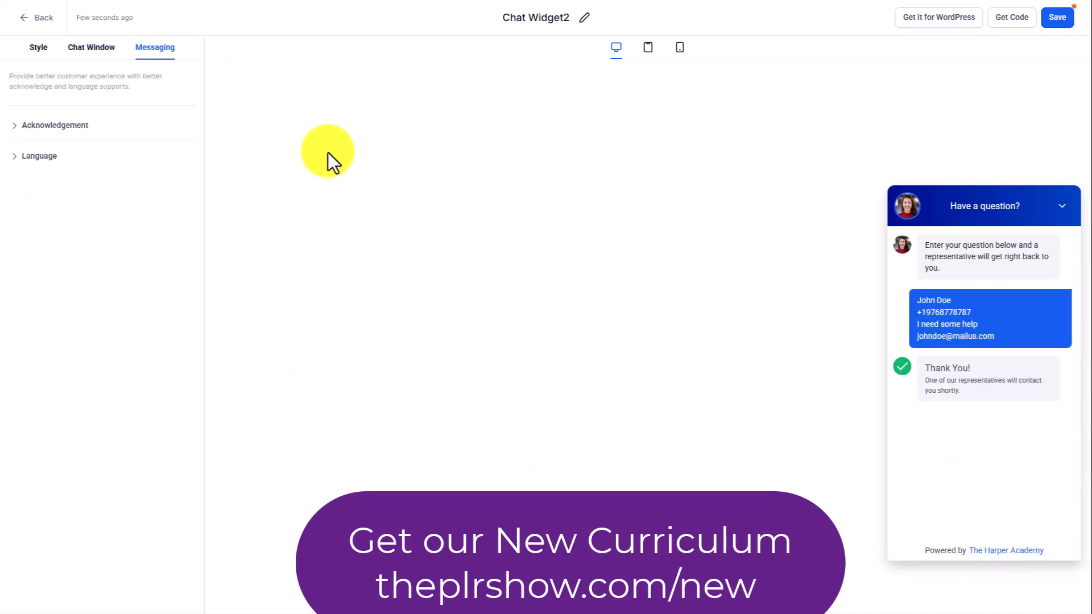
left_click(55, 126)
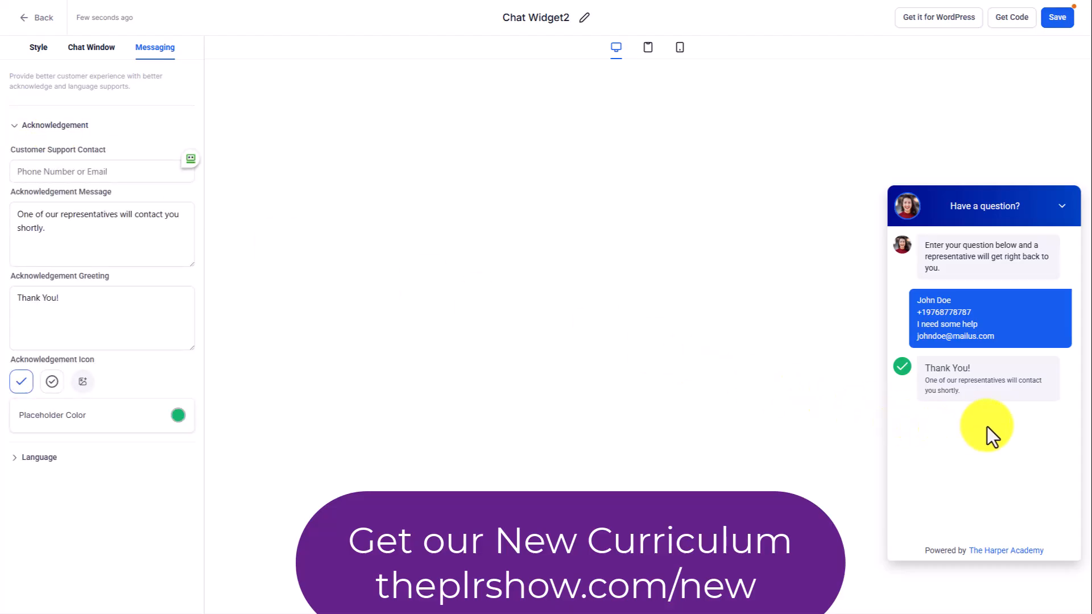
left_click(14, 125)
left_click(36, 157)
left_click(34, 156)
left_click(34, 156)
left_click(34, 156)
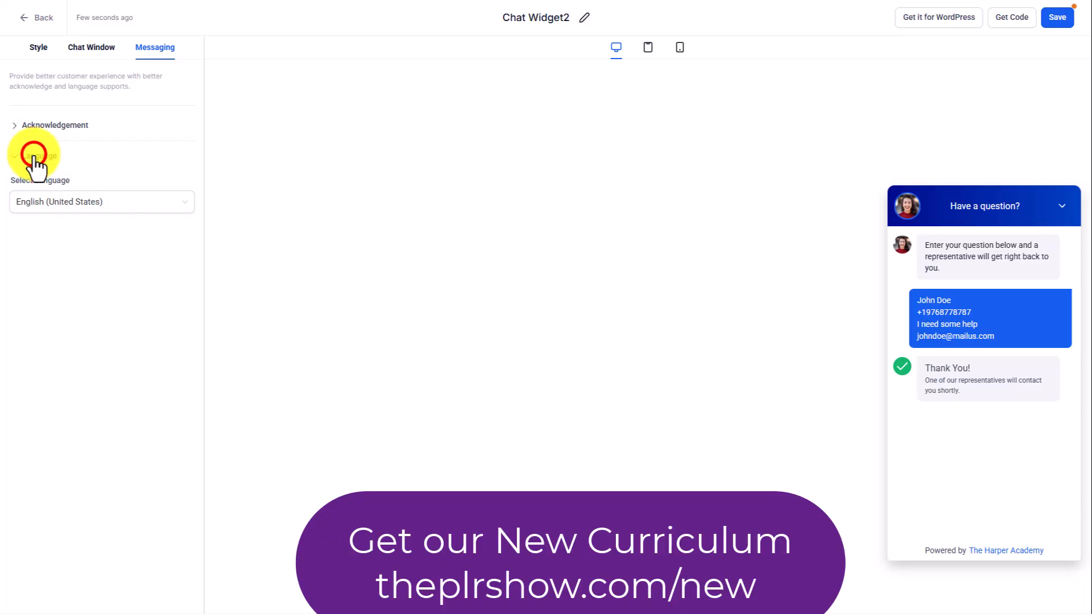
left_click(34, 156)
left_click(34, 156)
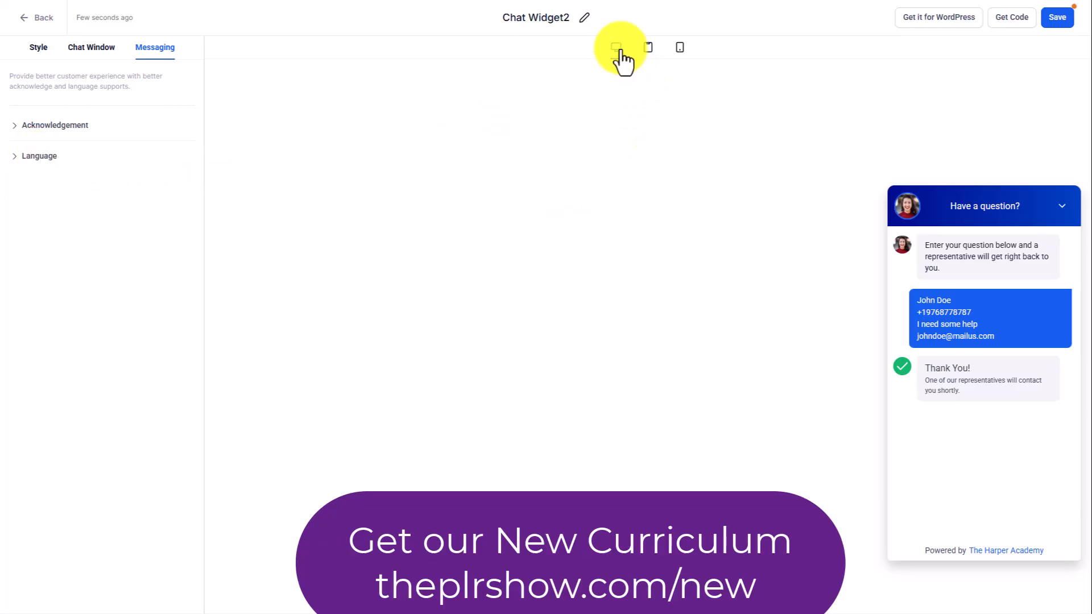
left_click(648, 48)
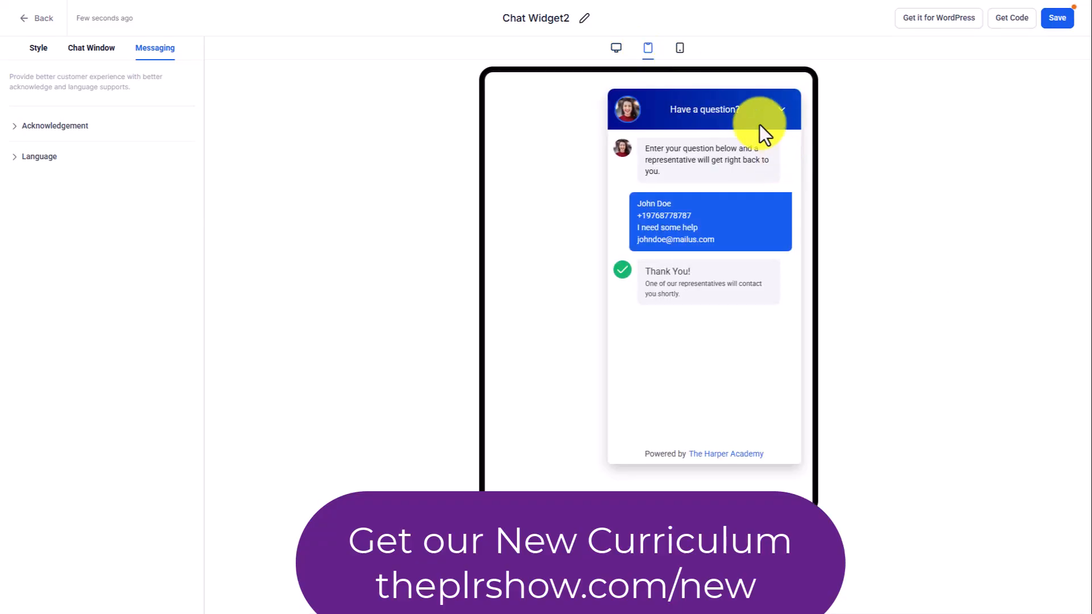
left_click(680, 48)
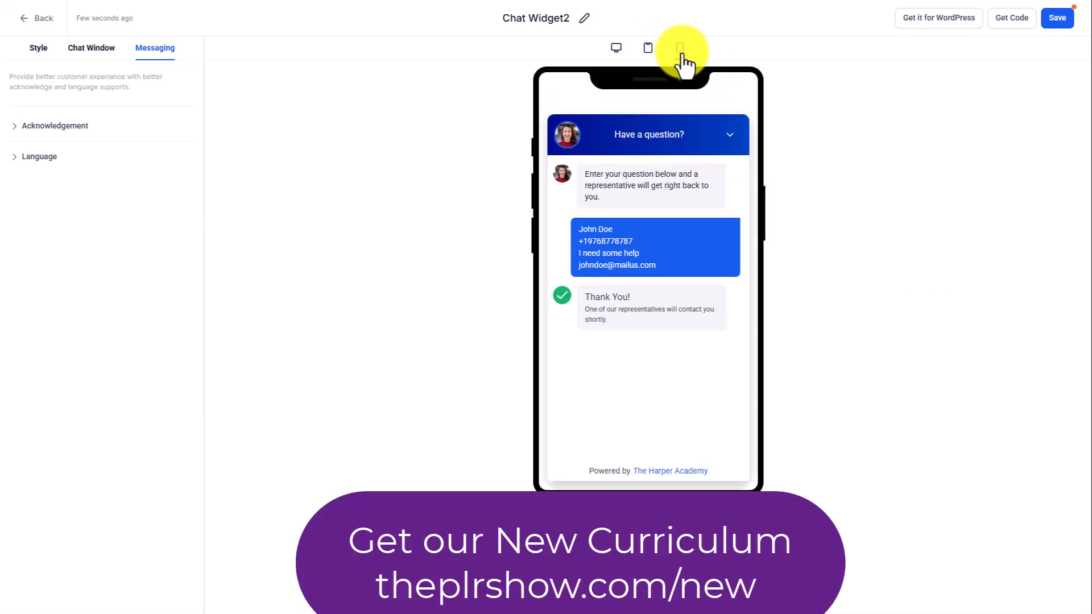
Rename the chat widget "Icon Two" and save it.
left_click(584, 18)
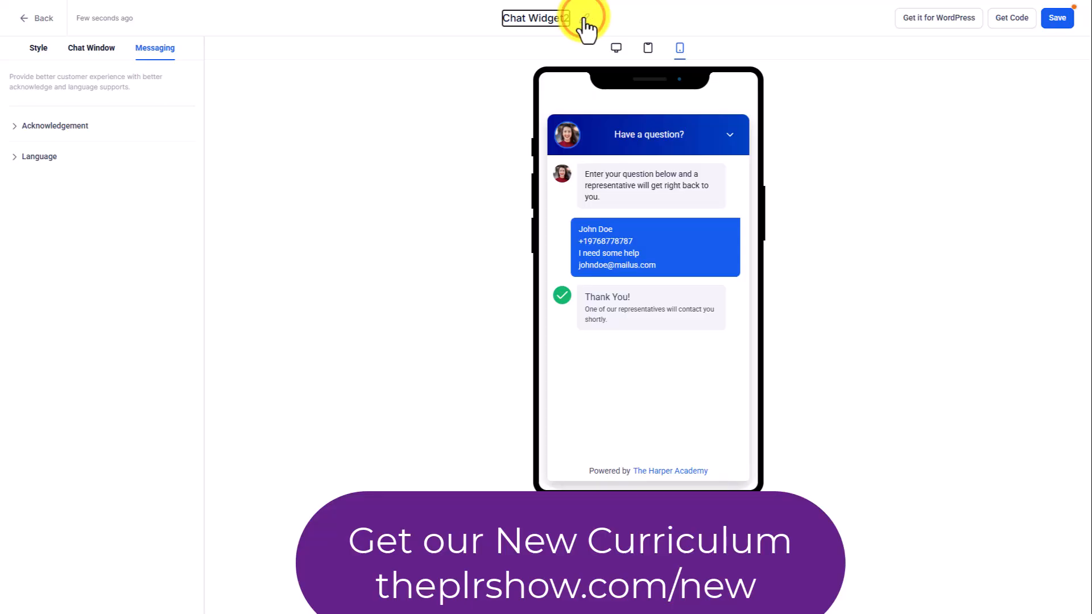
double_click(553, 20)
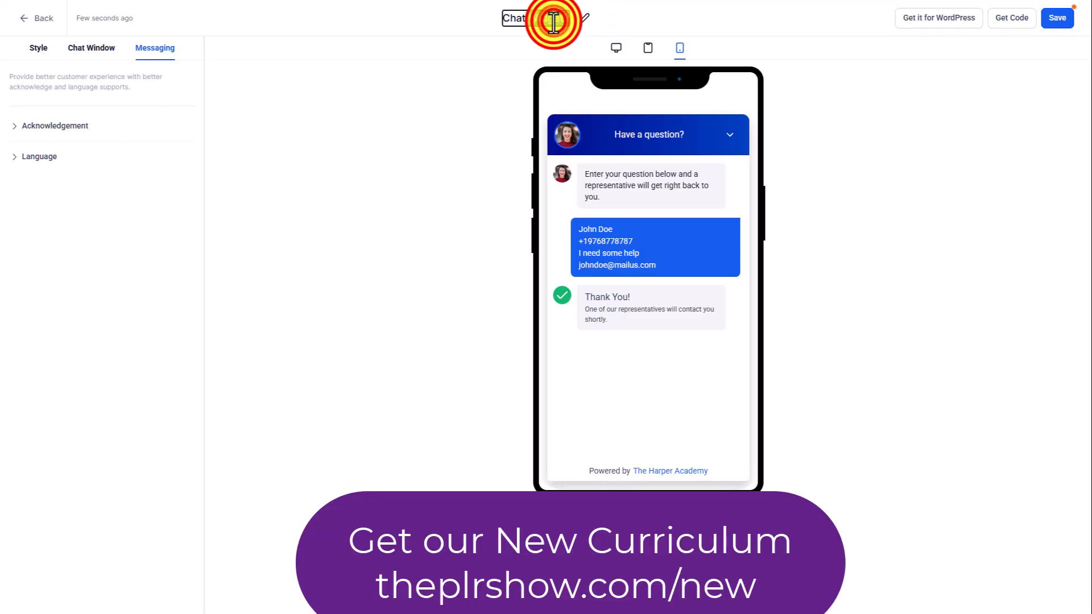
left_click(553, 19)
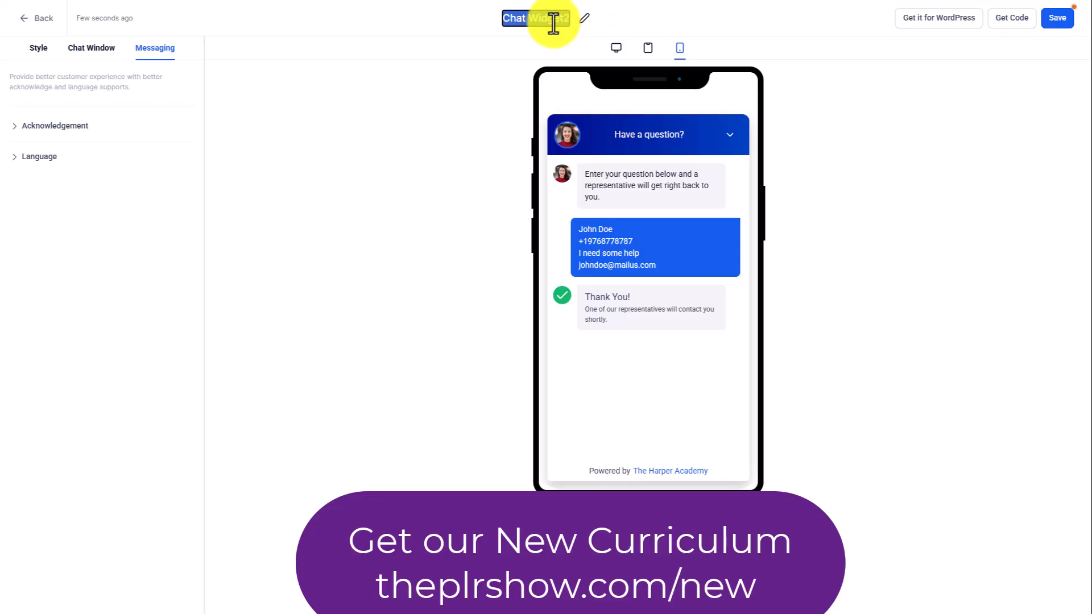
type("Nco")
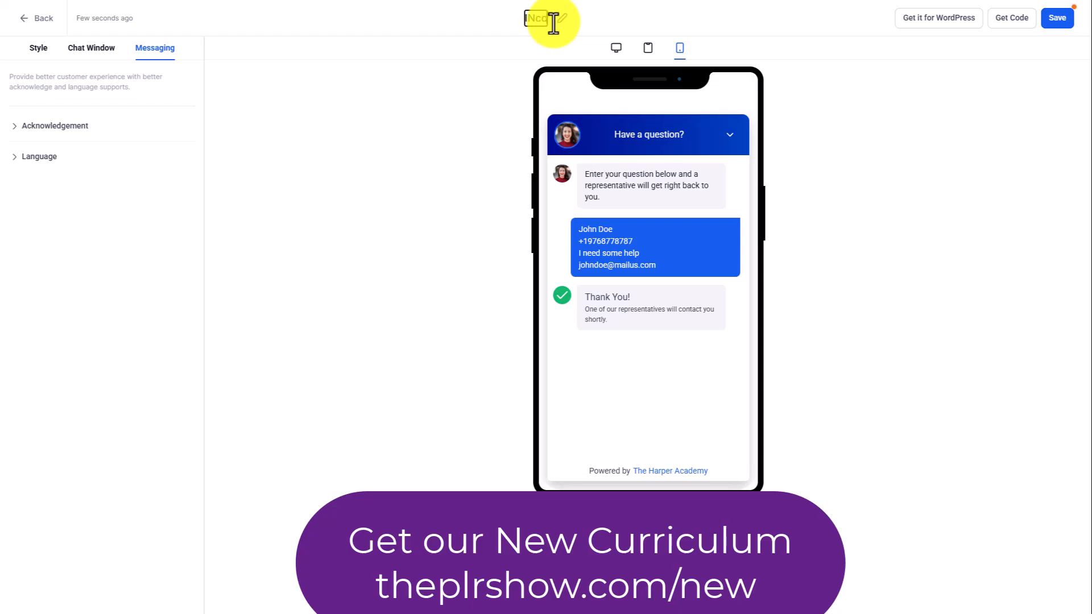
type("n Two")
left_click(463, 215)
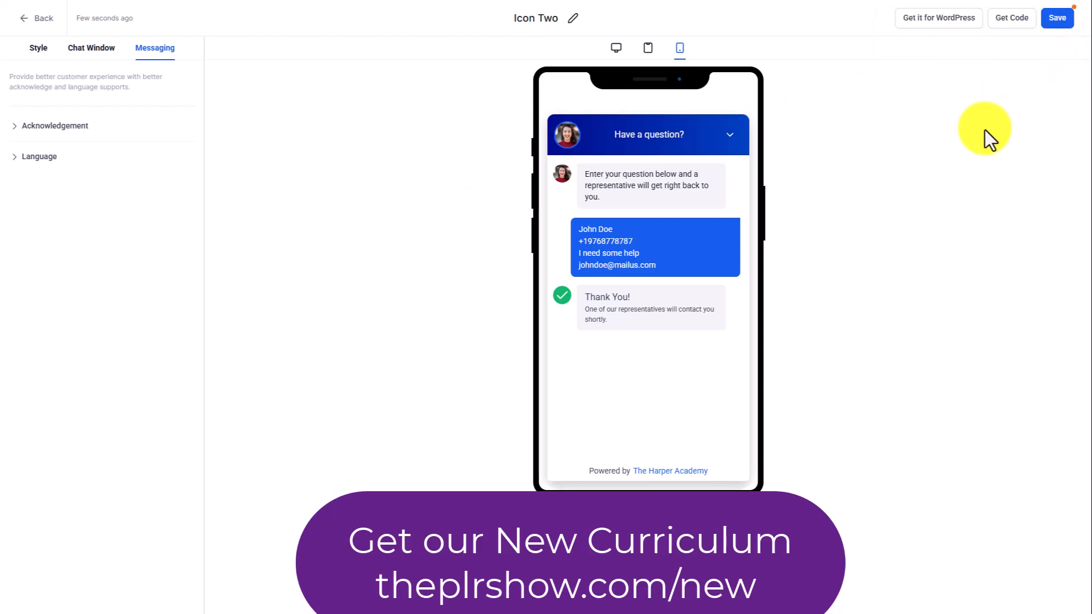
left_click(1049, 20)
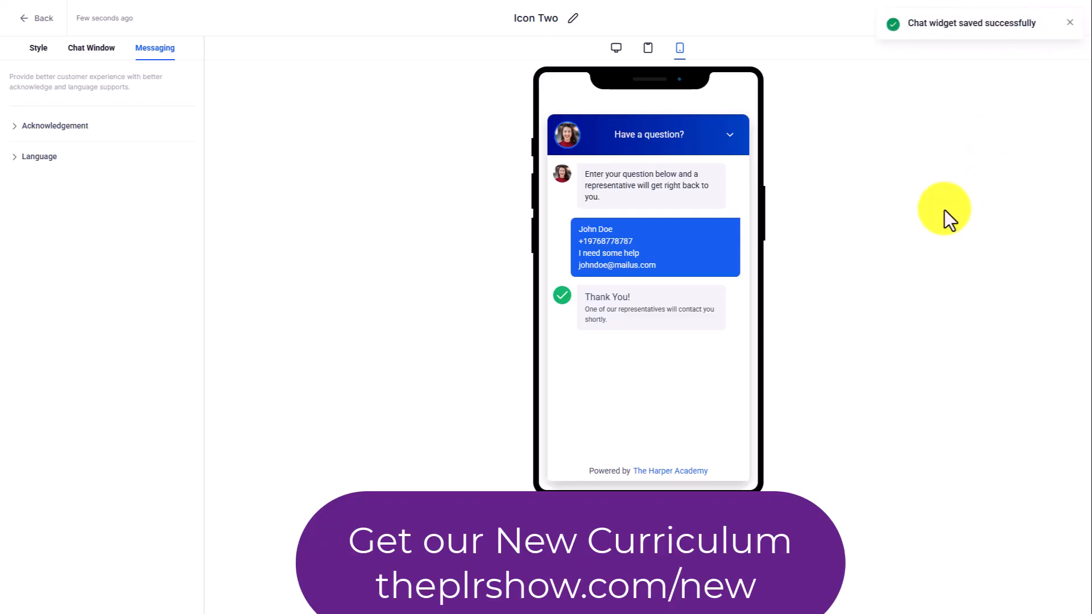